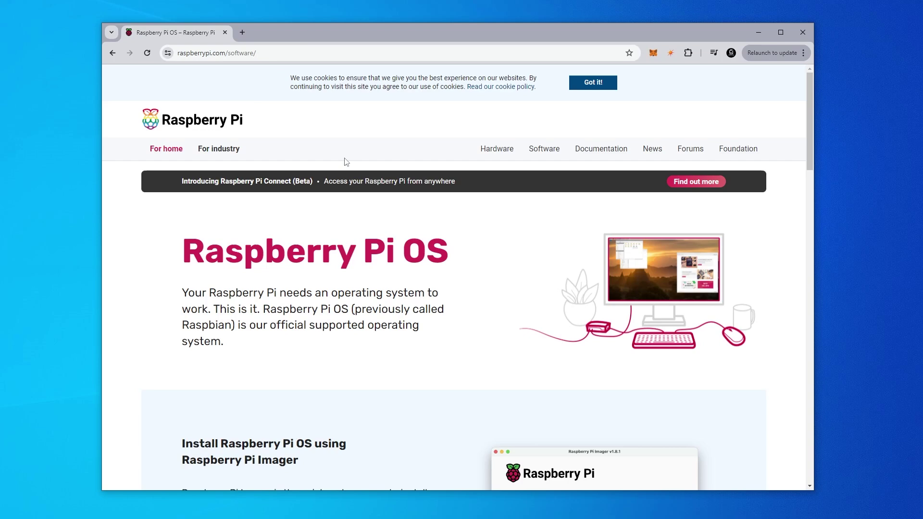
# Step: Download the Raspberry Pi Imager installer for Windows (imager_1.8.5.exe) from the software page
pyautogui.scroll(-6, 344, 158)
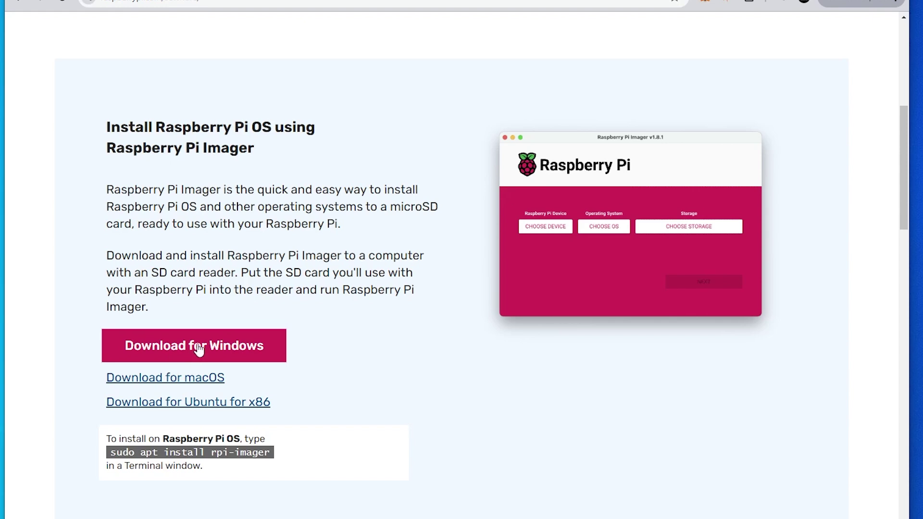
pyautogui.click(199, 349)
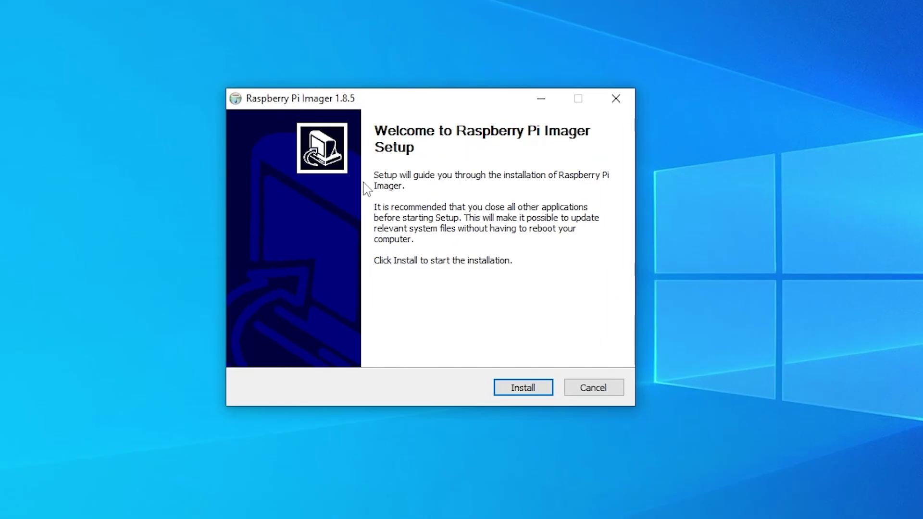
# Step: Install Raspberry Pi Imager 1.8.5 through the setup wizard
pyautogui.click(515, 388)
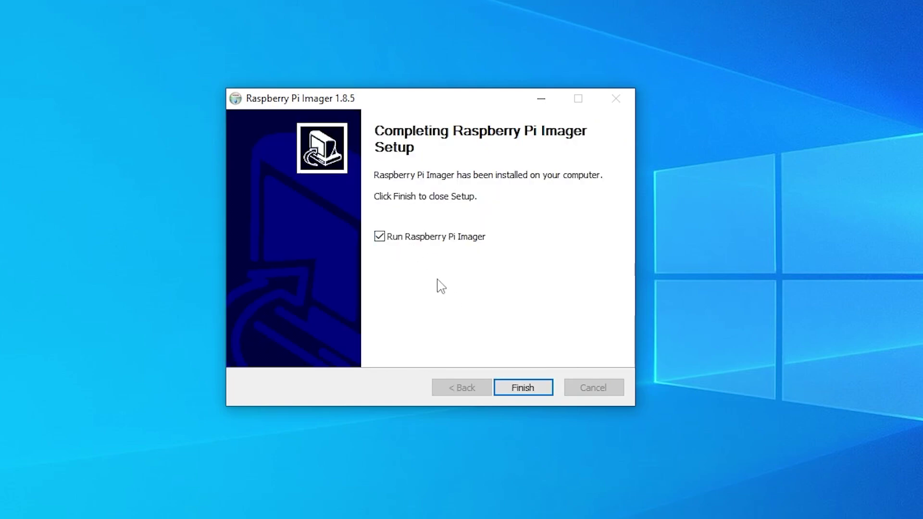
# Step: Finish setup to launch Raspberry Pi Imager and set the device to Raspberry Pi 4
pyautogui.click(533, 389)
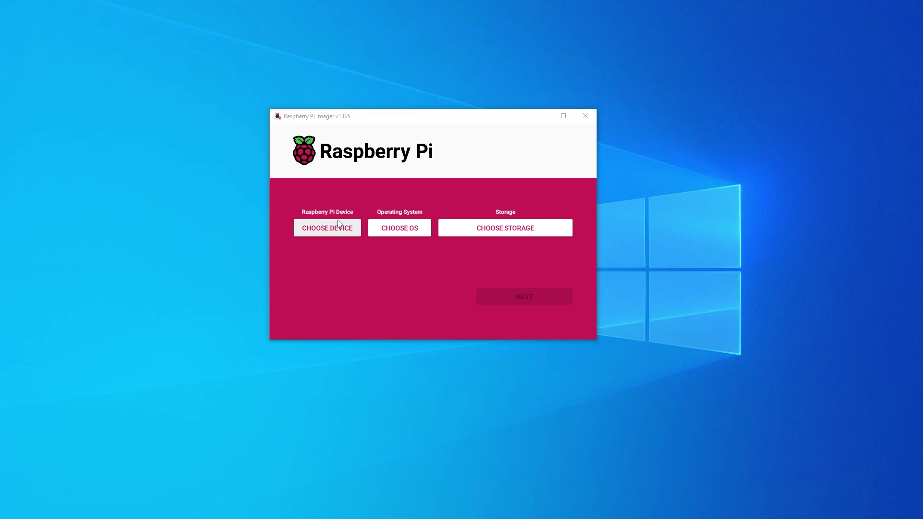
pyautogui.click(335, 233)
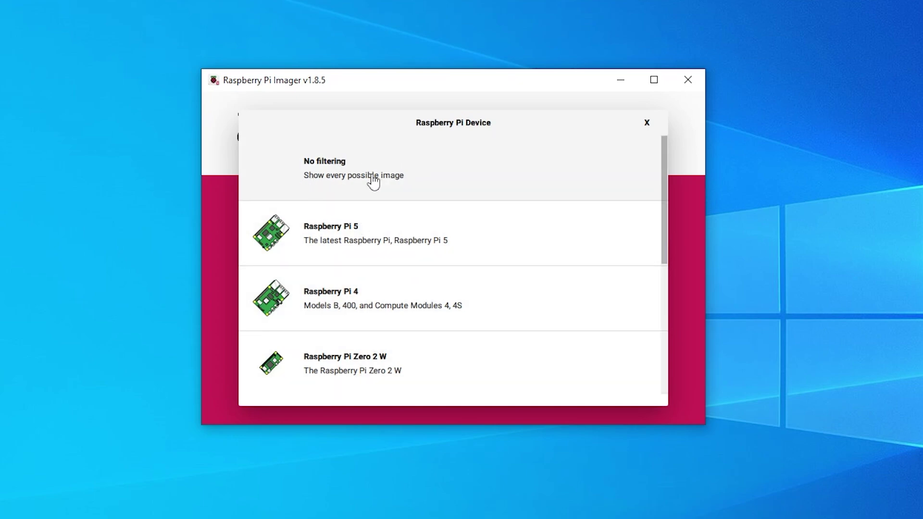
pyautogui.click(338, 308)
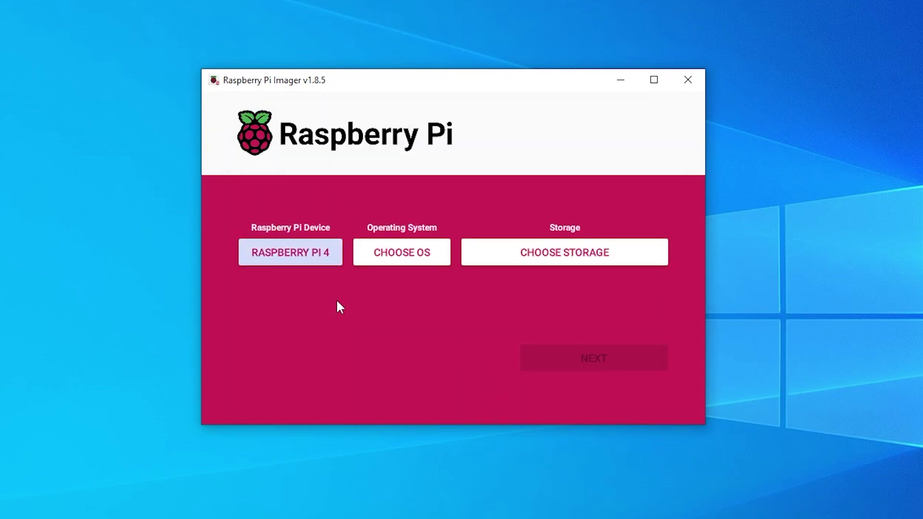
# Step: Choose Raspberry Pi OS (Legacy, 64-bit) Lite from Raspberry Pi OS (other) as the operating system
pyautogui.click(406, 253)
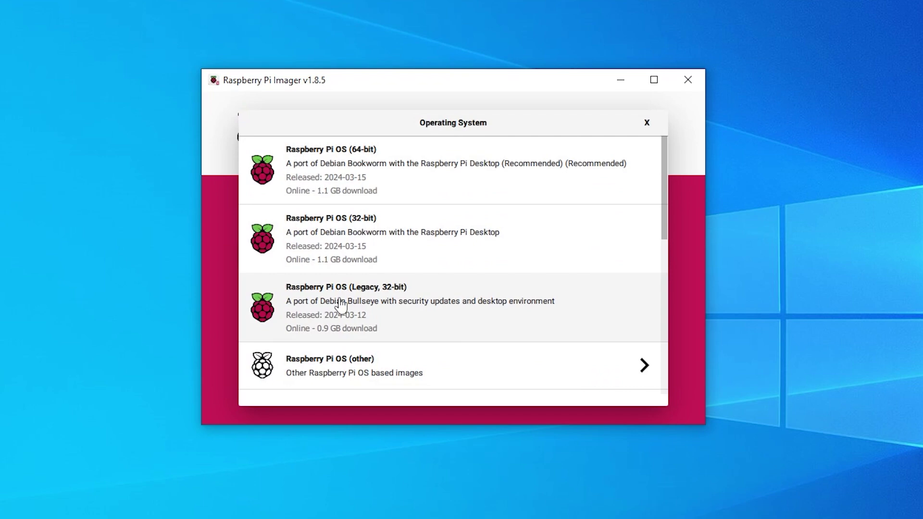
pyautogui.click(340, 374)
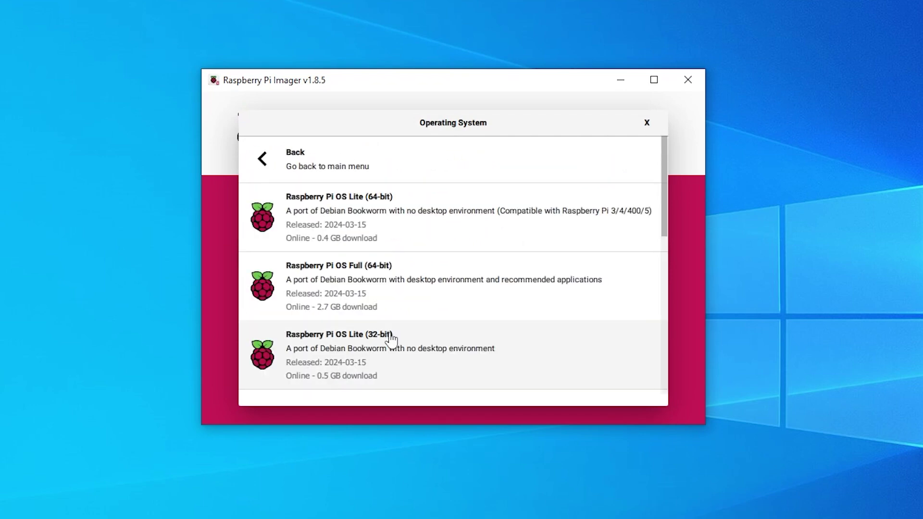
pyautogui.scroll(-2, 433, 271)
pyautogui.scroll(-2, 433, 270)
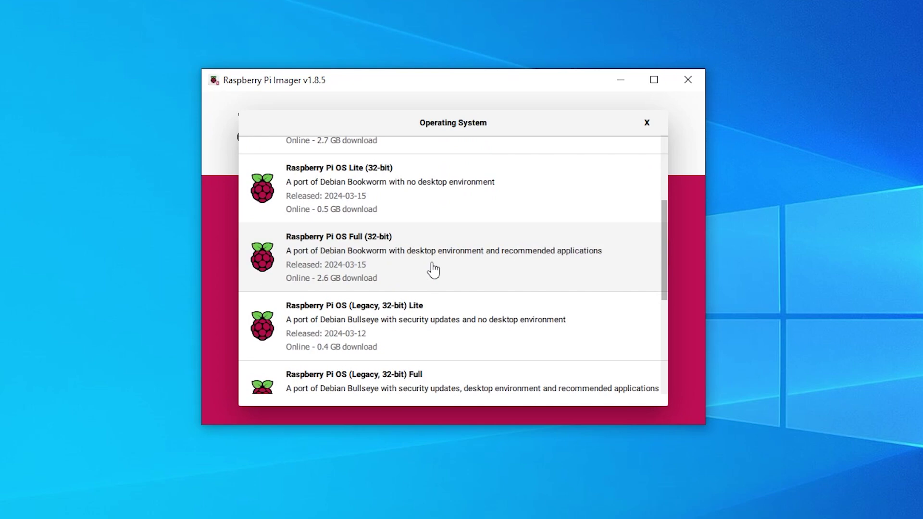
pyautogui.scroll(-3, 433, 270)
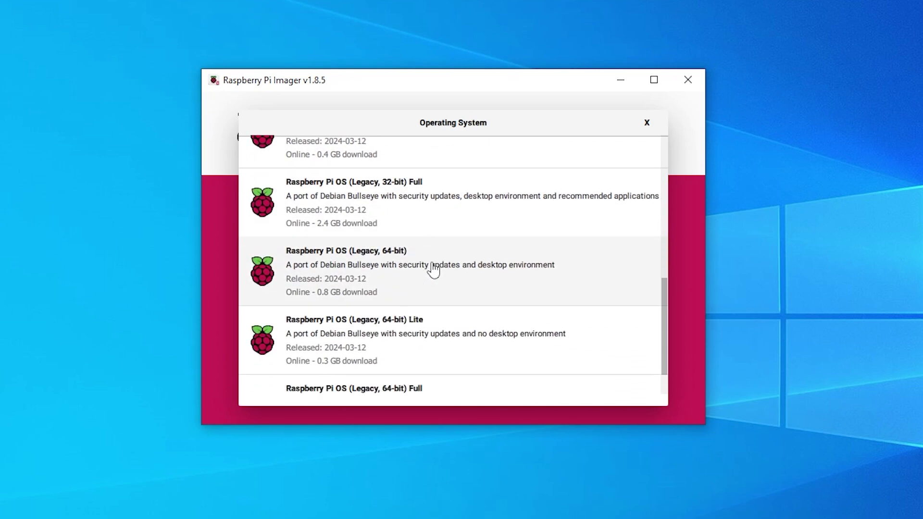
pyautogui.scroll(-1, 434, 270)
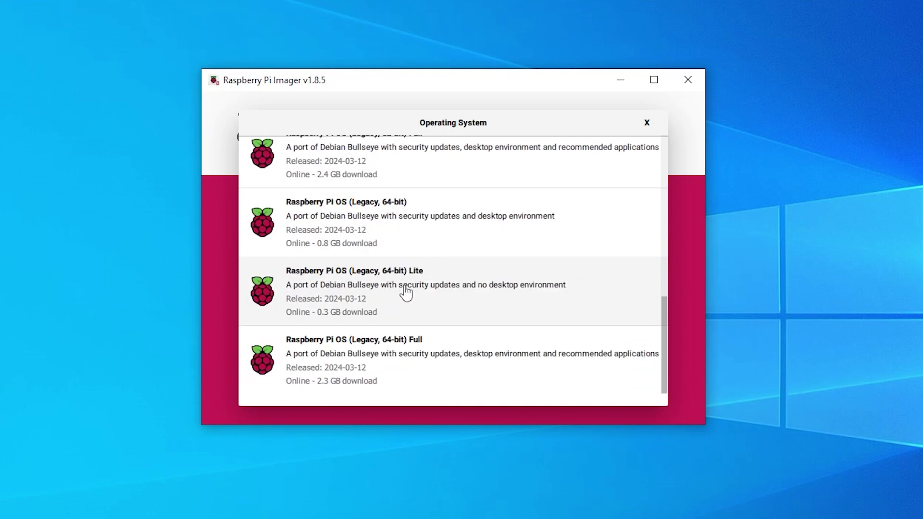
pyautogui.click(363, 284)
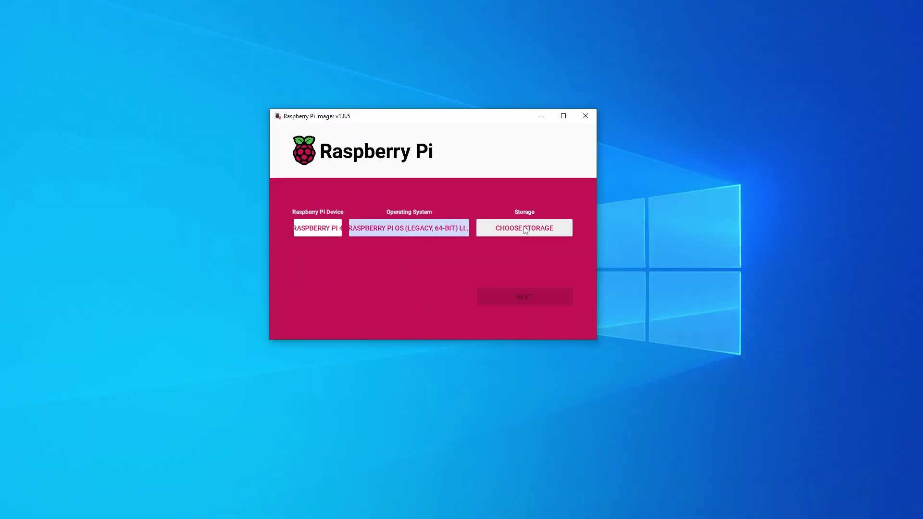
# Step: Select the 32.0 GB Mass Storage Device USB Device as storage and continue
pyautogui.click(520, 235)
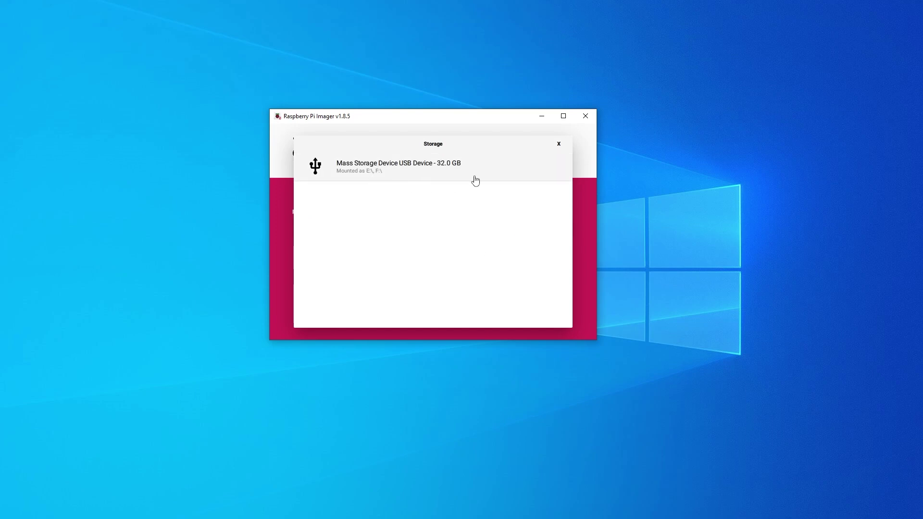
pyautogui.click(432, 165)
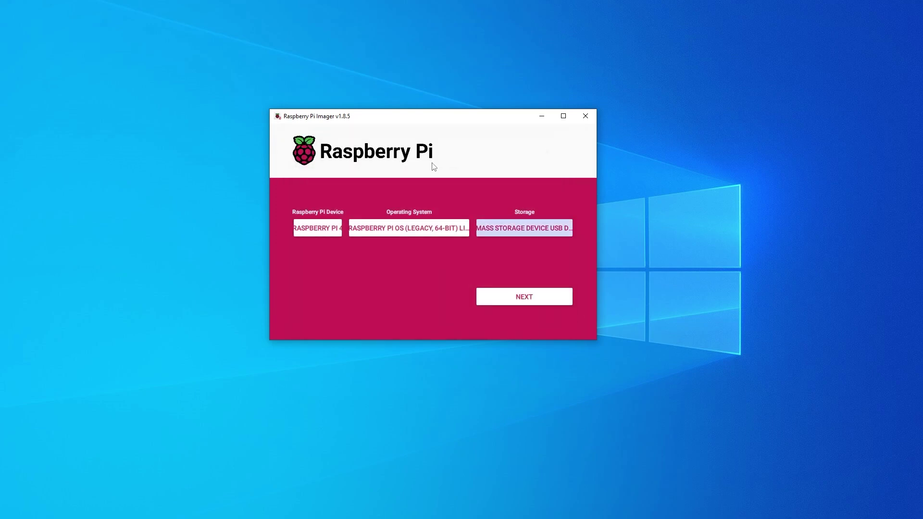
pyautogui.click(527, 298)
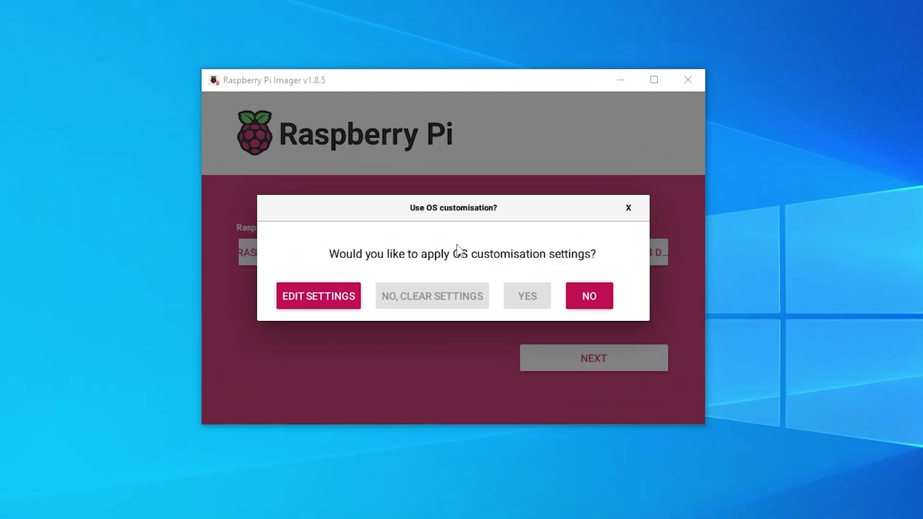
# Step: In OS customisation, enable hostname raspberrypi and a custom username and password
pyautogui.click(338, 296)
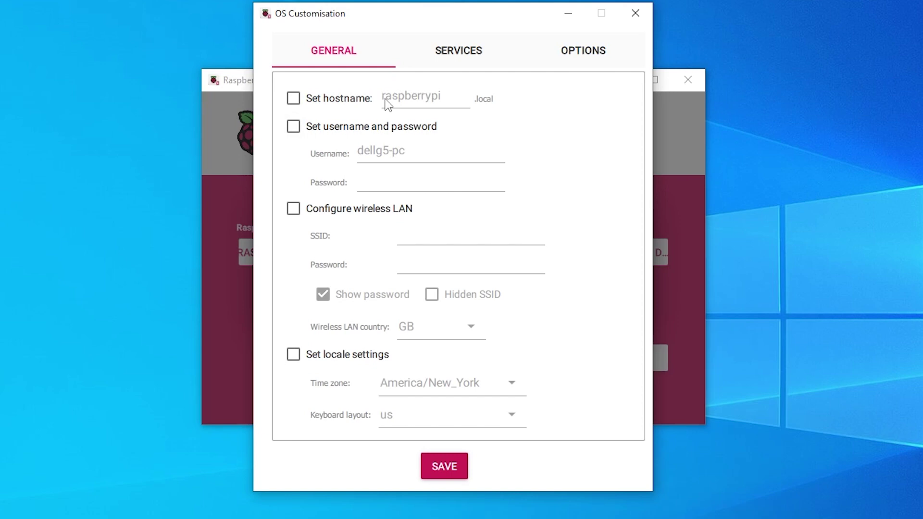
pyautogui.click(303, 99)
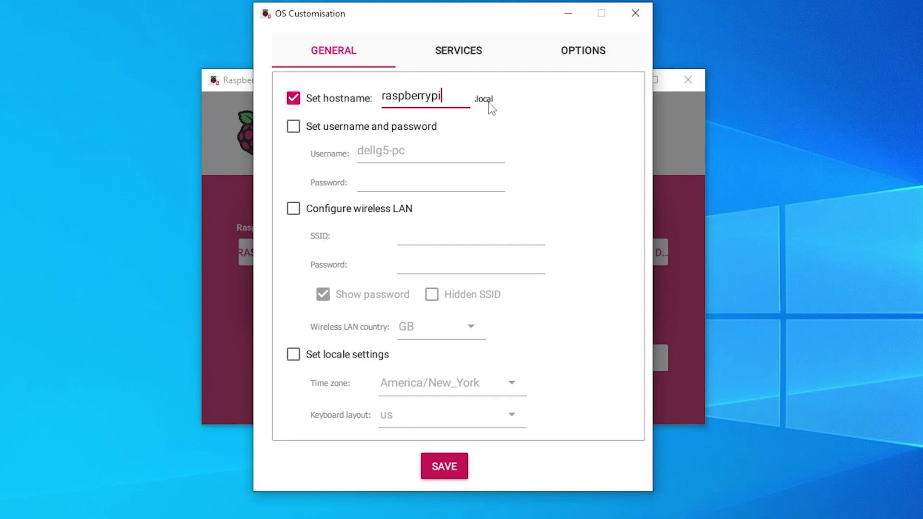
pyautogui.click(336, 129)
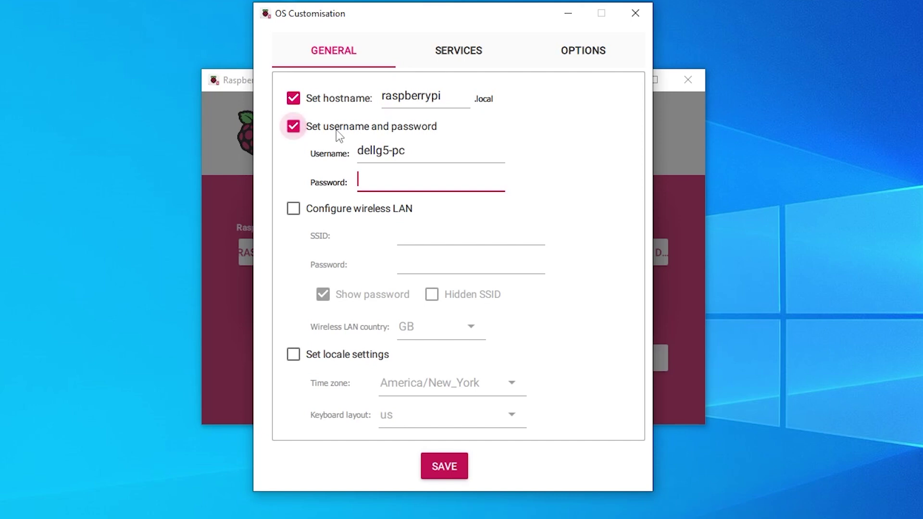
pyautogui.click(421, 154)
pyautogui.moveTo(421, 153); pyautogui.dragTo(353, 155)
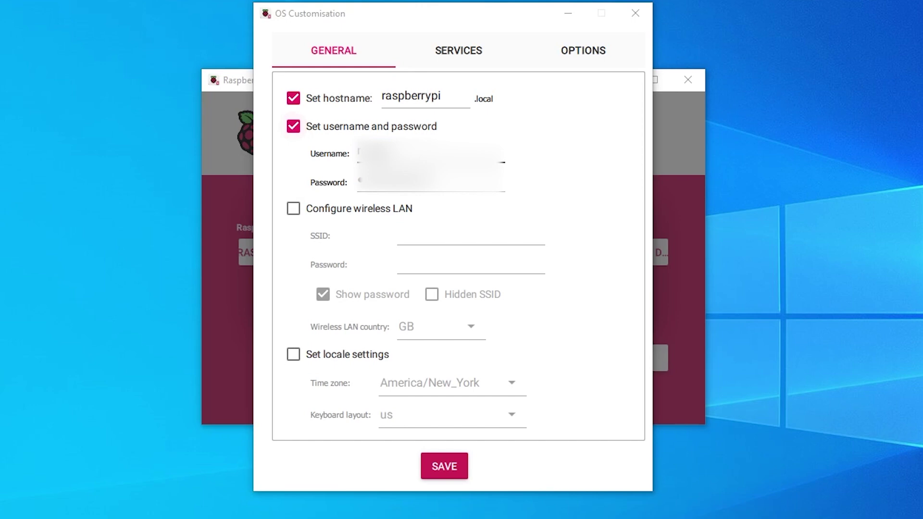
# Step: Enable wireless LAN with Wi-Fi country US and locale America/New_York with us keyboard
pyautogui.click(323, 214)
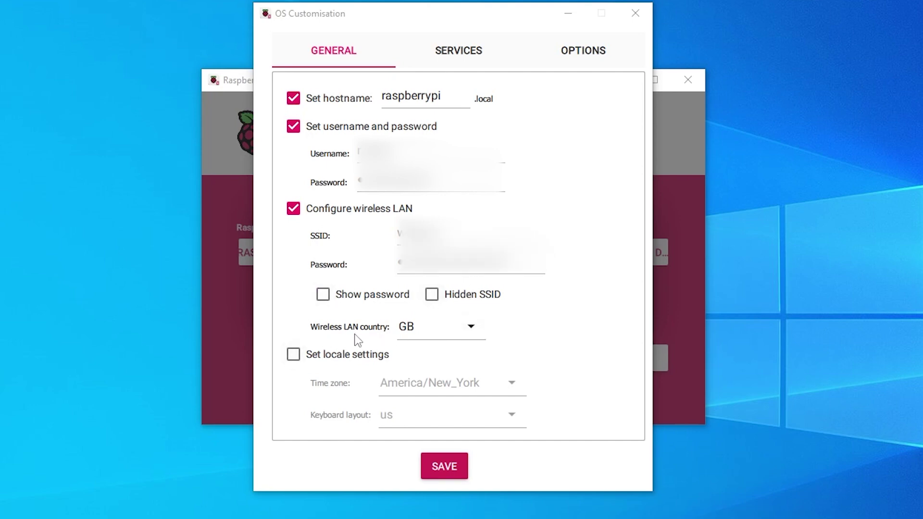
pyautogui.click(474, 330)
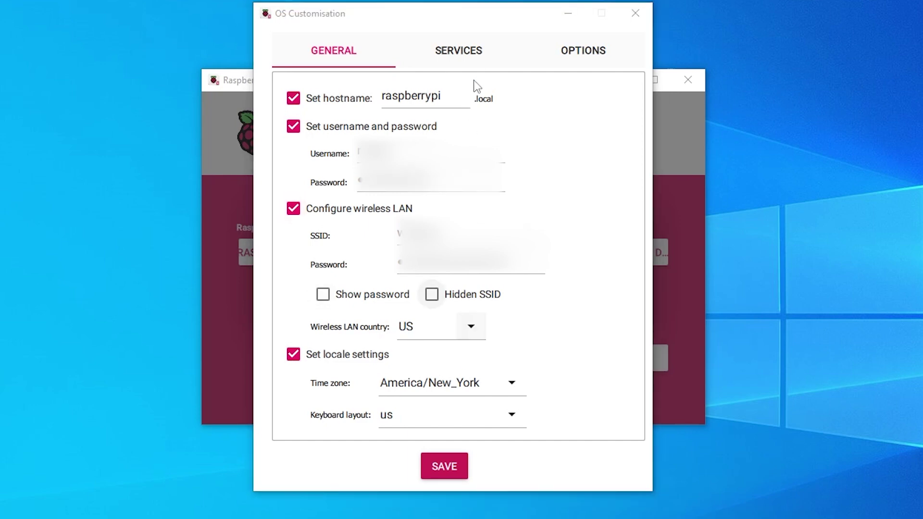
pyautogui.click(472, 57)
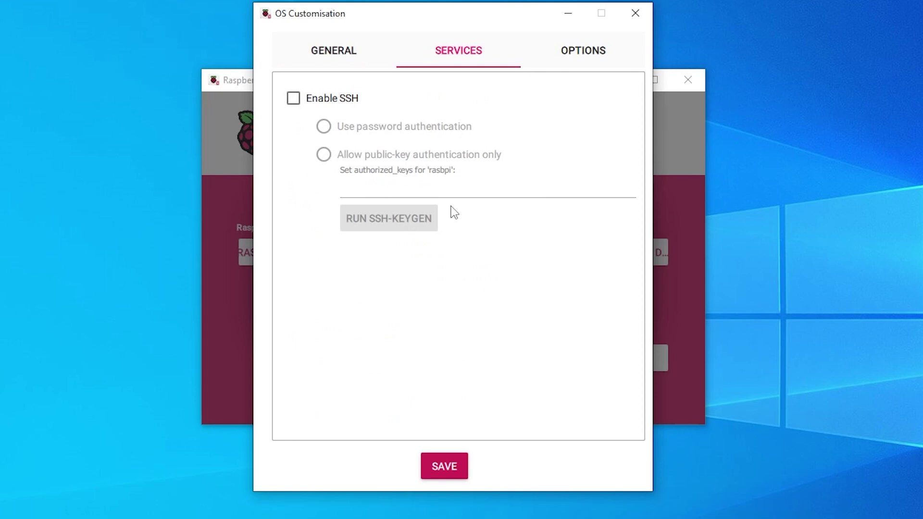
# Step: Enable SSH with password authentication, review the options, and save the customisation
pyautogui.click(333, 103)
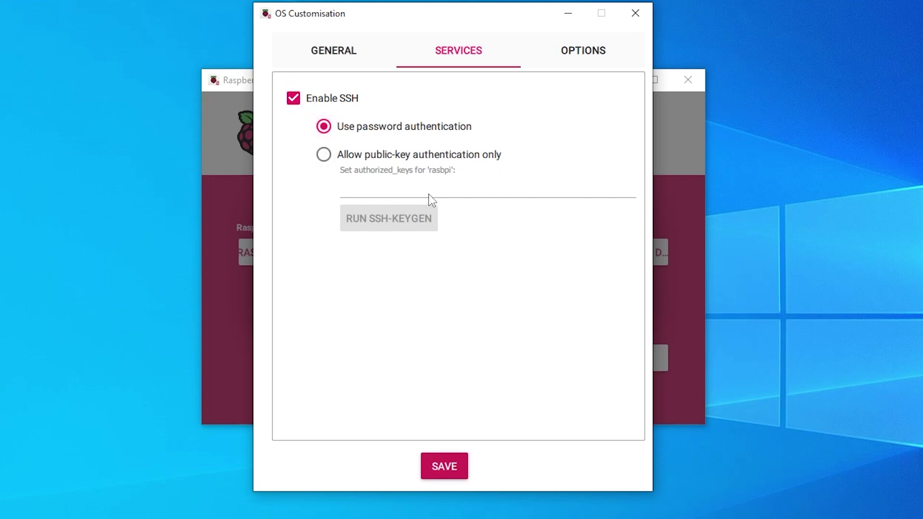
pyautogui.click(580, 54)
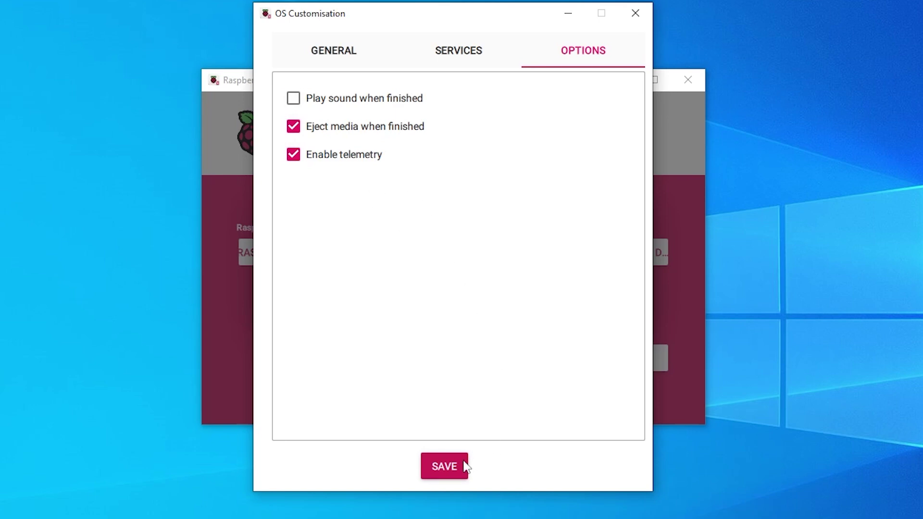
pyautogui.click(445, 467)
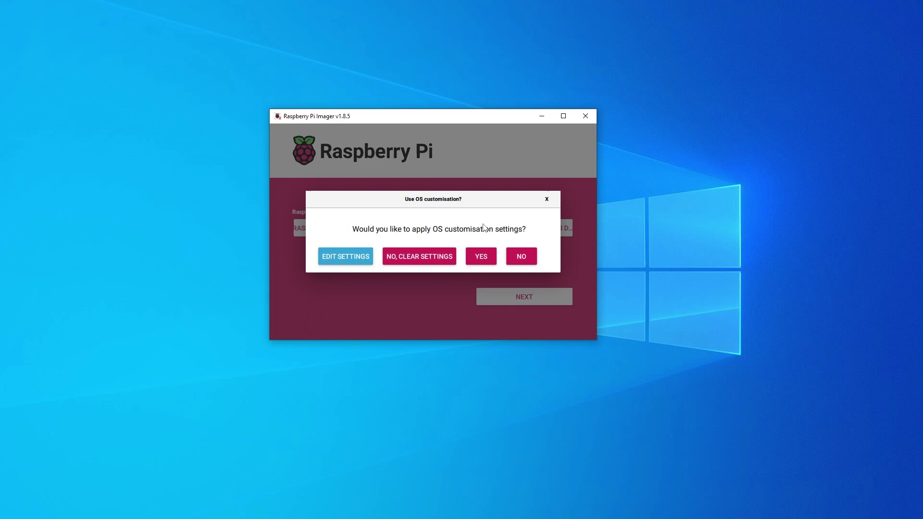
# Step: Apply the saved customisation and confirm erasing the USB device to write the OS
pyautogui.click(481, 258)
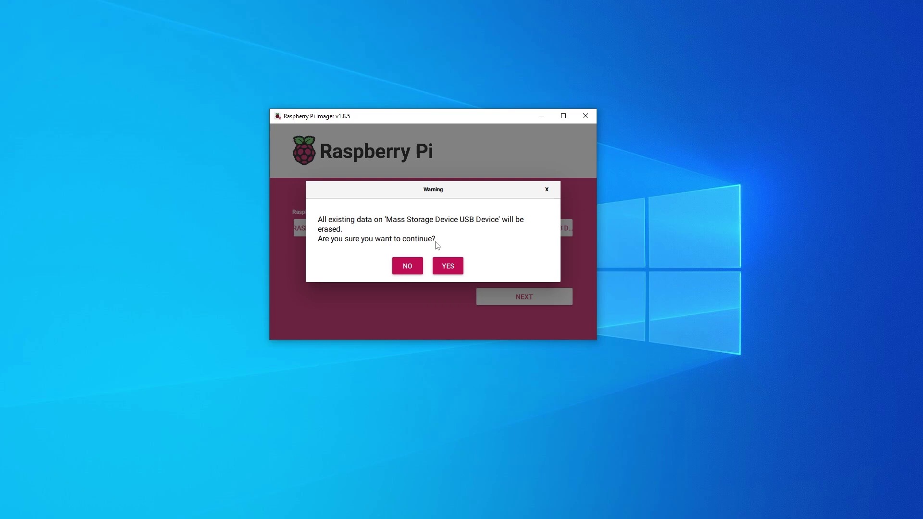
pyautogui.click(458, 266)
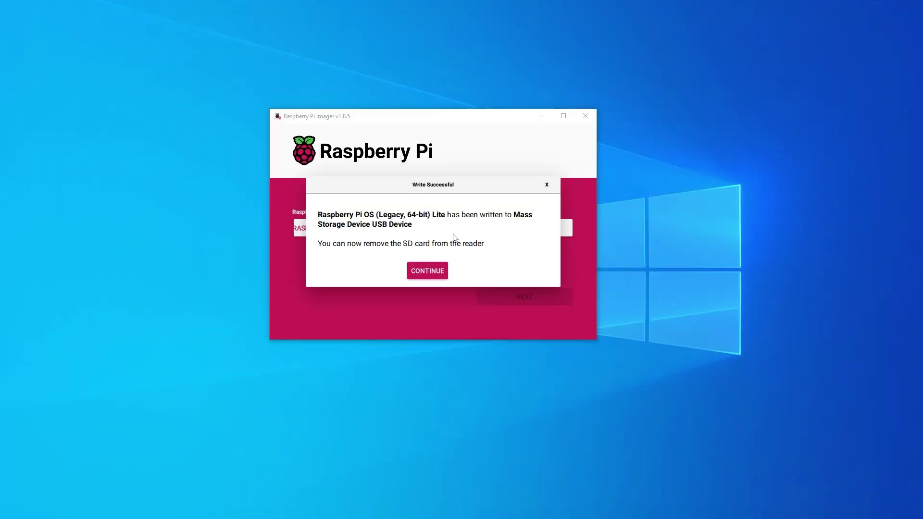
# Step: Dismiss the Write Successful message to return to the main screen
pyautogui.click(445, 271)
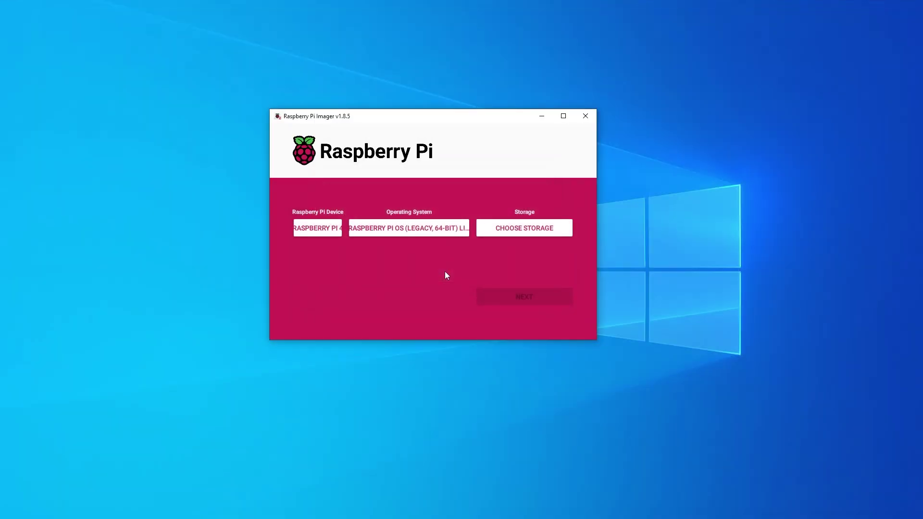